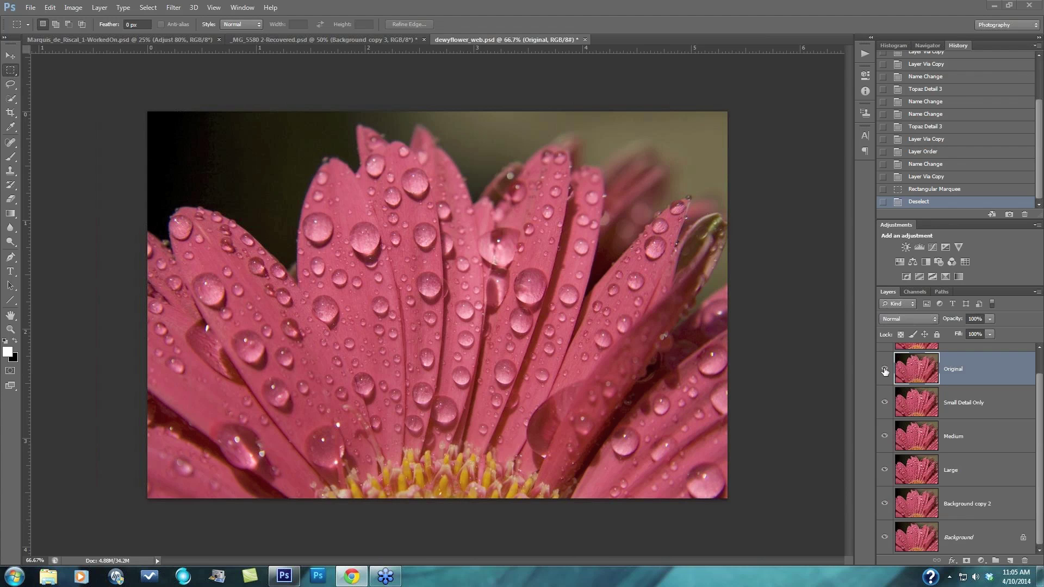
# View the flower at 100%, compare with Original, then hide the Original and Small Detail Only layers
pyautogui.click(885, 371)
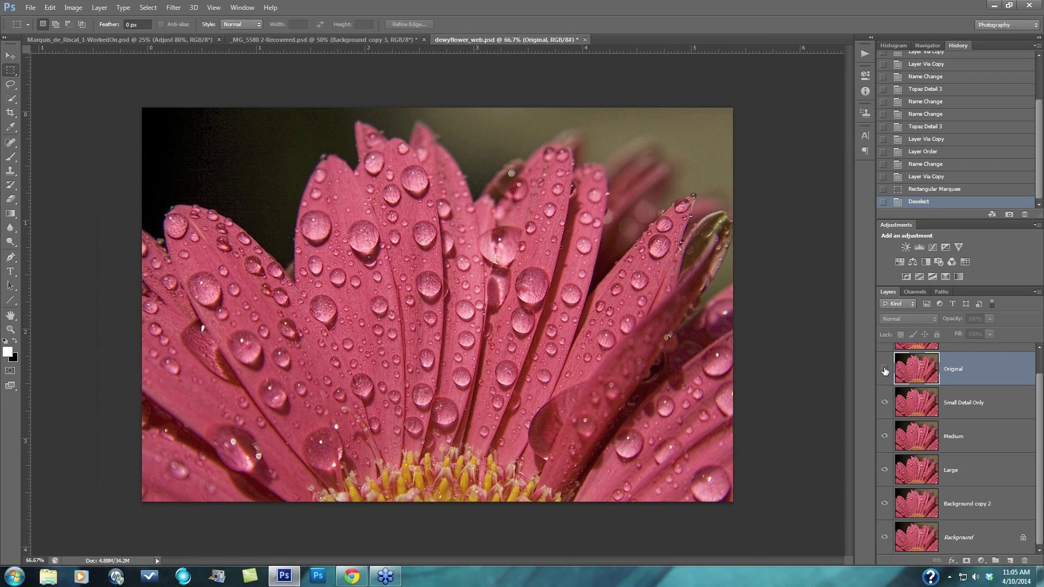
pyautogui.hotkey('ctrl', '1')
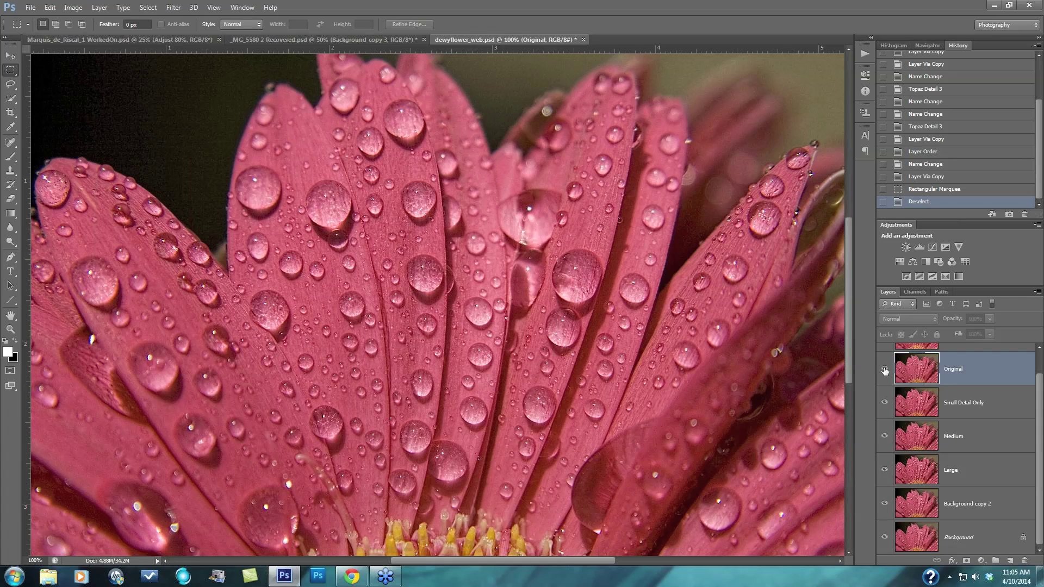
pyautogui.click(885, 370)
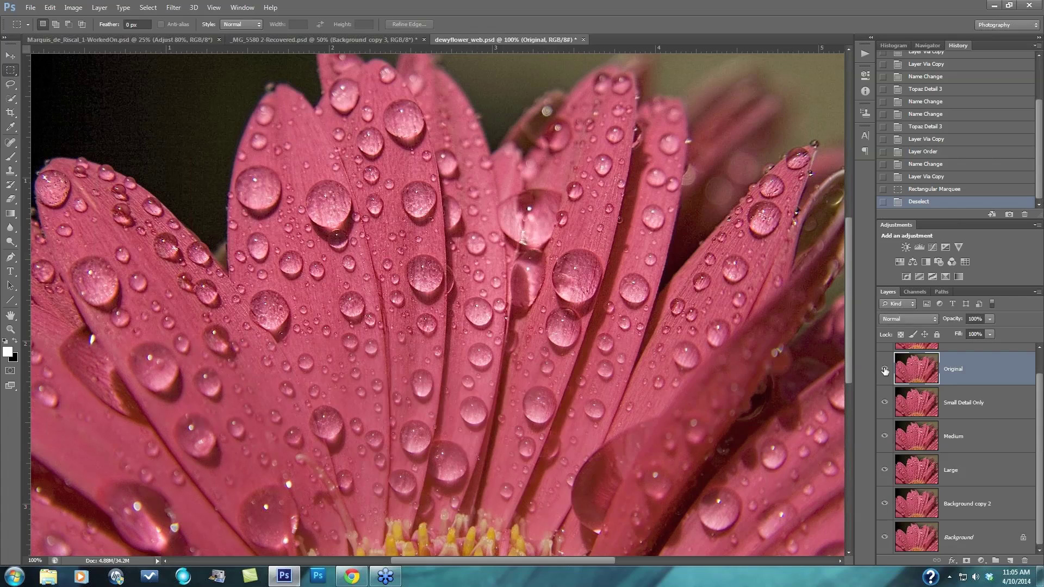
pyautogui.click(885, 371)
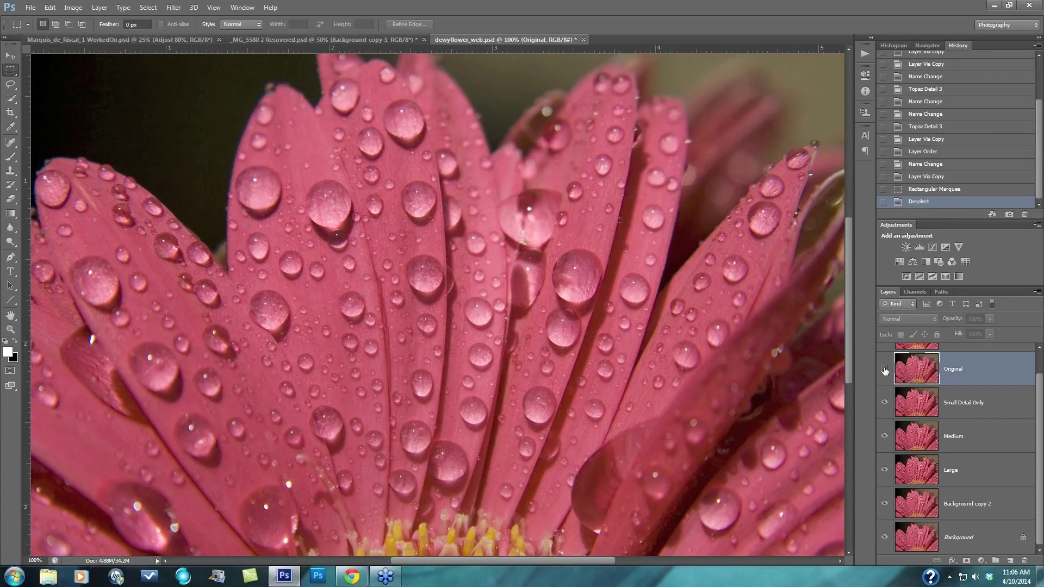
pyautogui.click(885, 371)
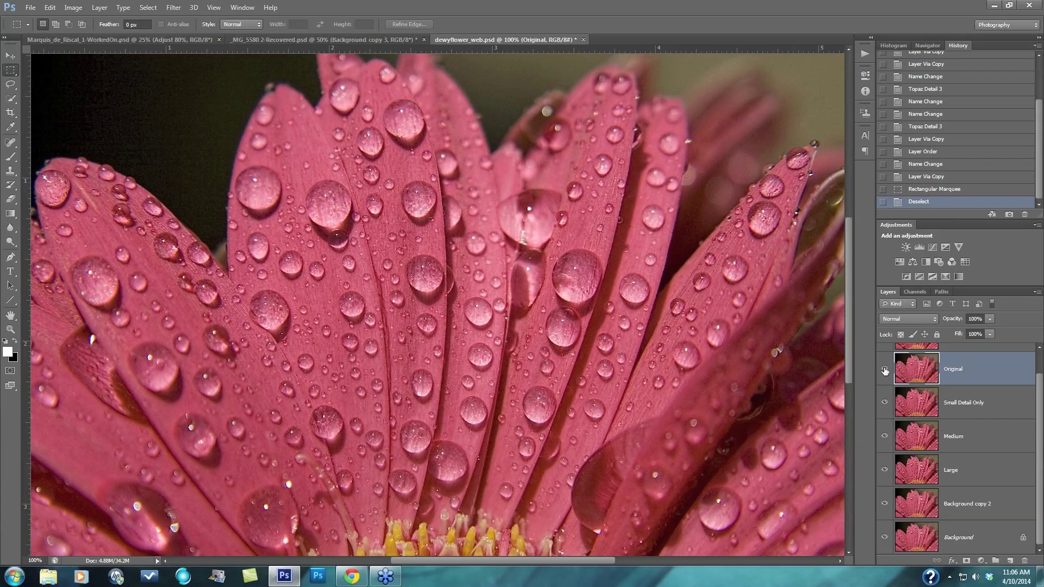
pyautogui.click(884, 371)
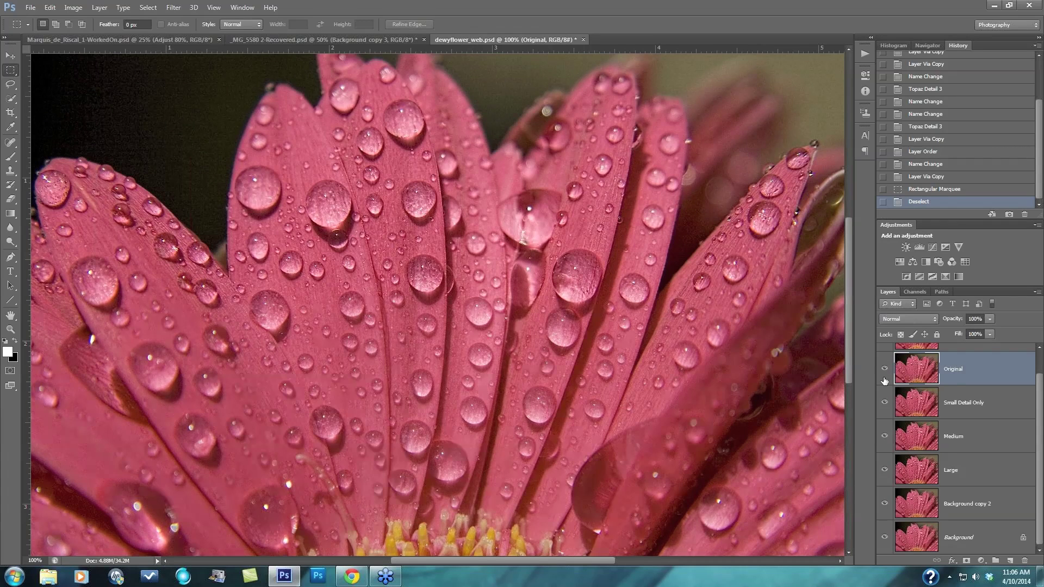
pyautogui.click(885, 402)
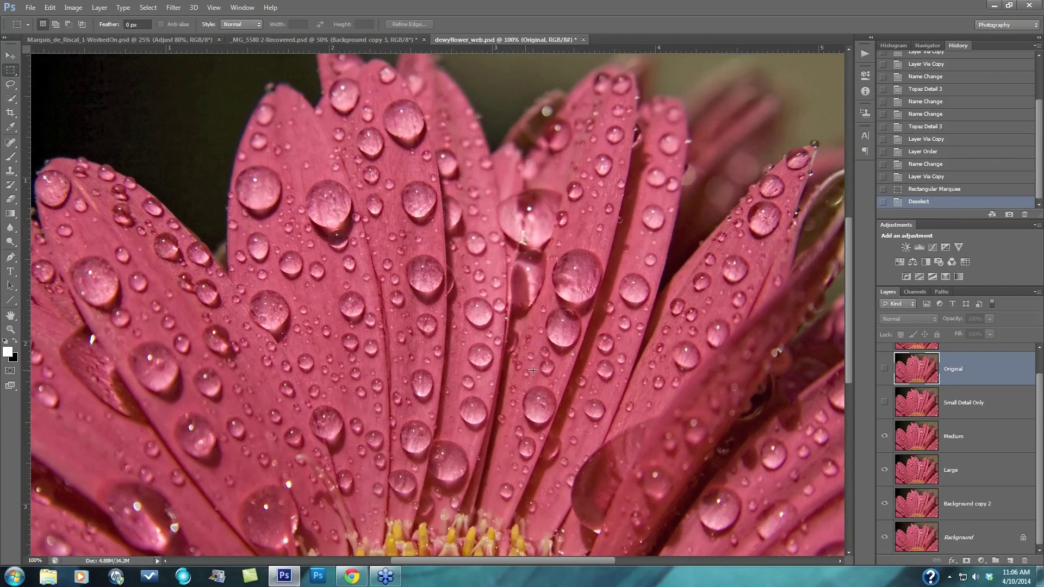
# Hide the Medium and Large detail layers, checking the result against Original along the way
pyautogui.click(885, 369)
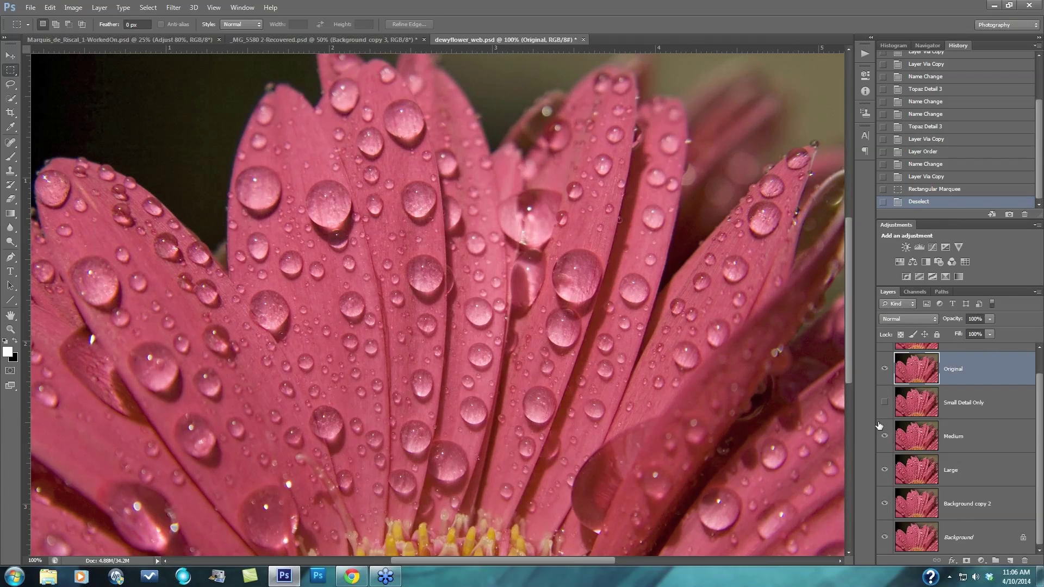
pyautogui.click(885, 436)
pyautogui.click(885, 369)
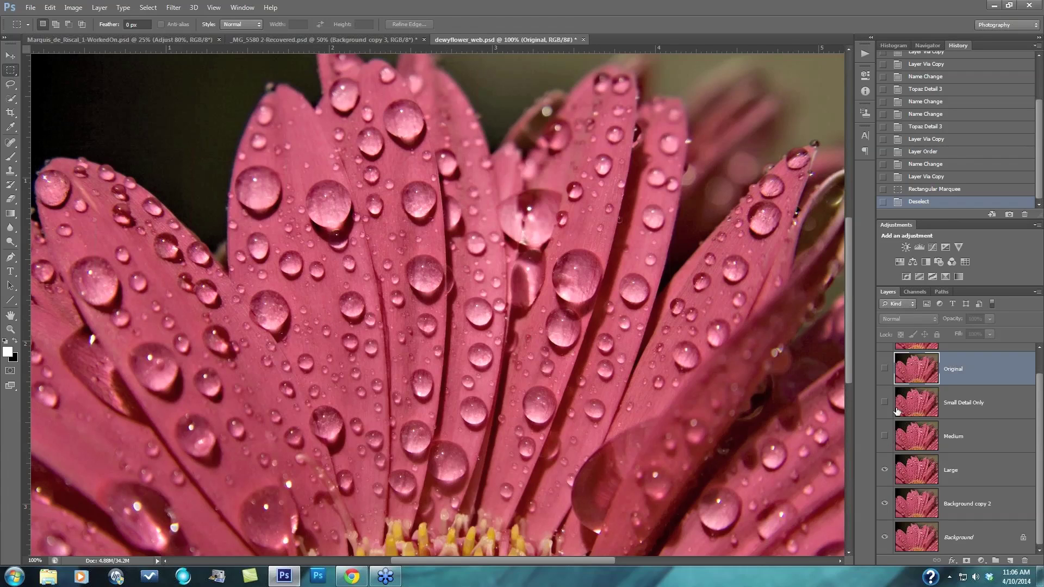
pyautogui.click(885, 370)
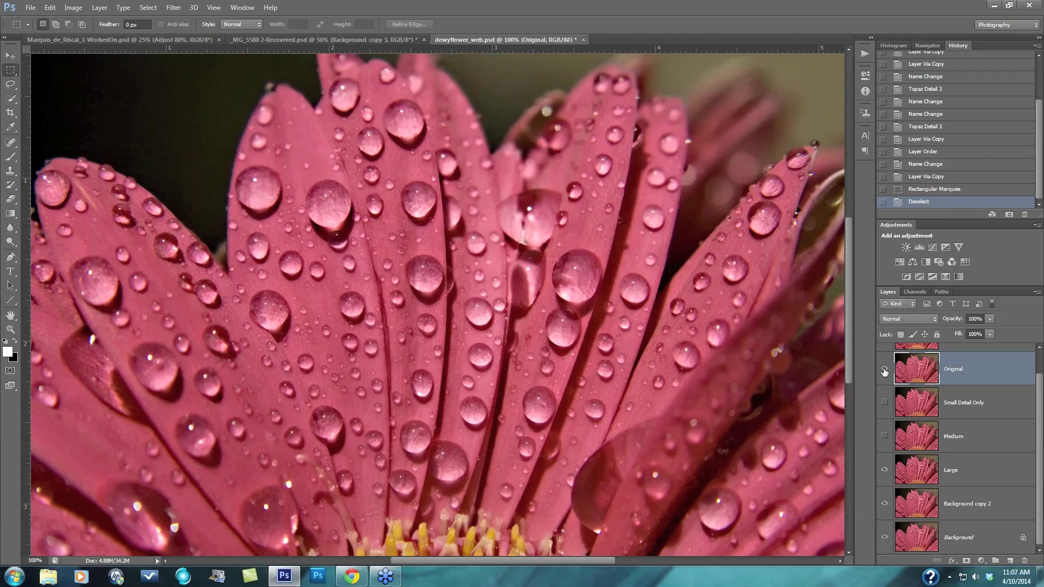
pyautogui.click(885, 370)
pyautogui.click(885, 371)
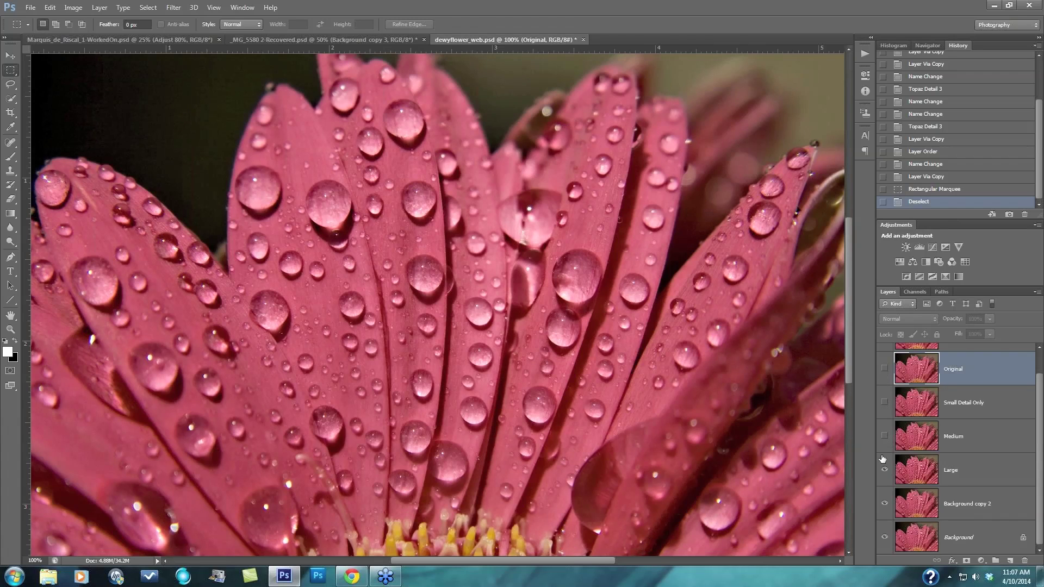
pyautogui.click(885, 471)
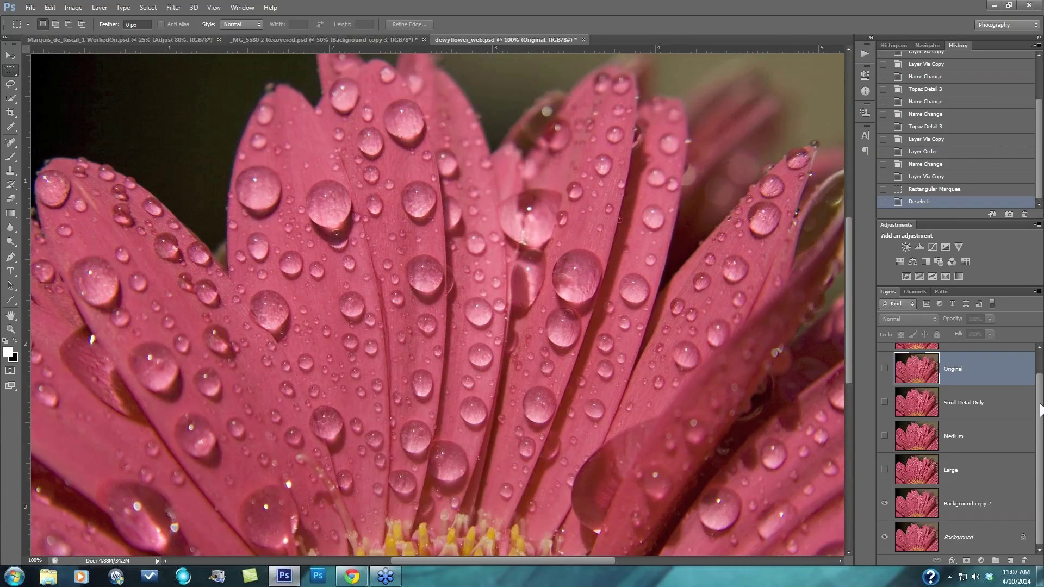
# Select Background copy 2 and run Filter > Topaz Labs > Topaz Detail 3 on it
pyautogui.click(969, 508)
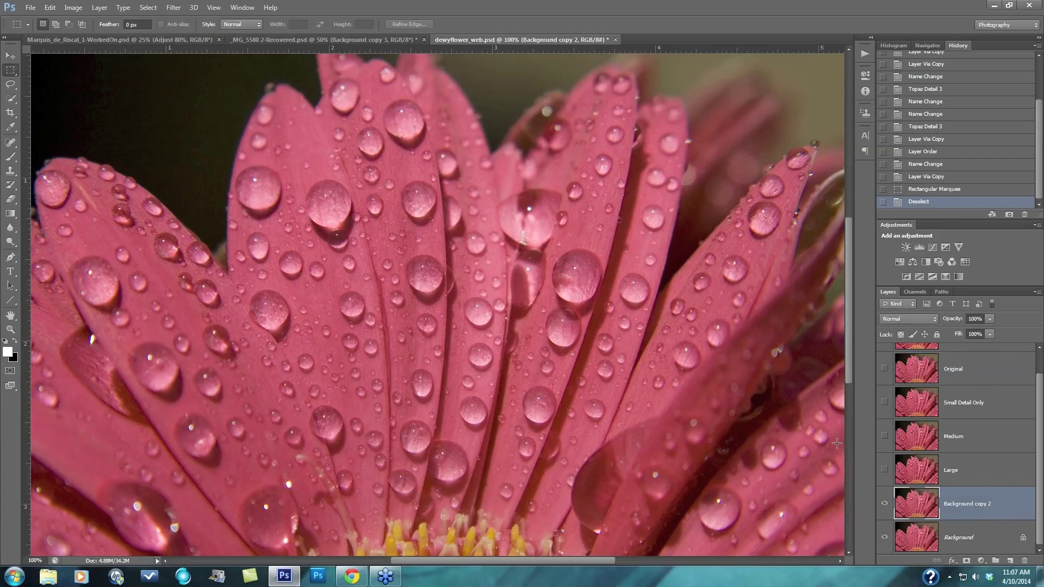
pyautogui.click(174, 7)
pyautogui.moveTo(216, 265)
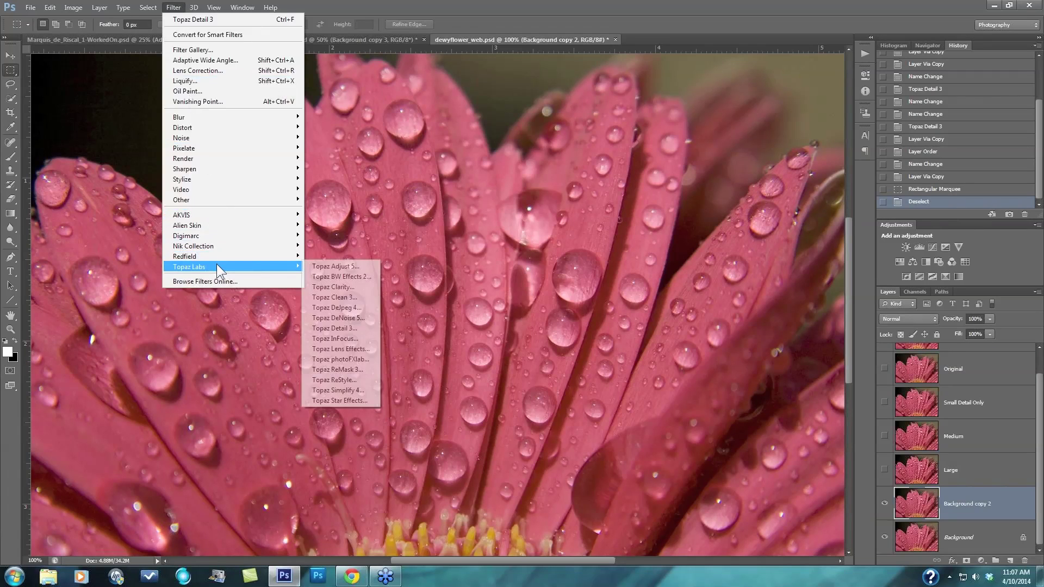
pyautogui.click(354, 328)
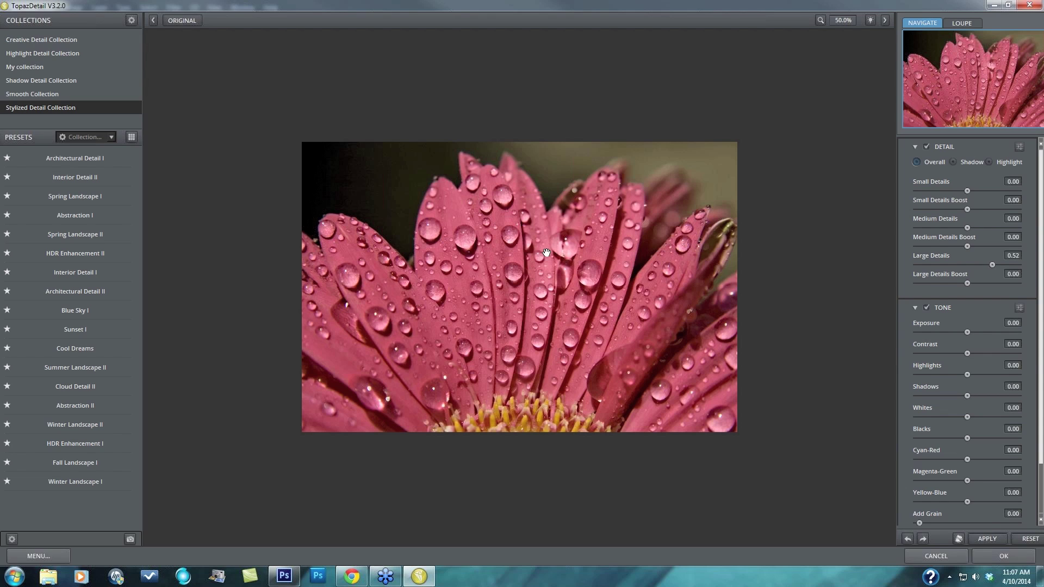
# Reset all detail sliders to zero and view the preview at 100%, framing the lower petals
pyautogui.click(1029, 538)
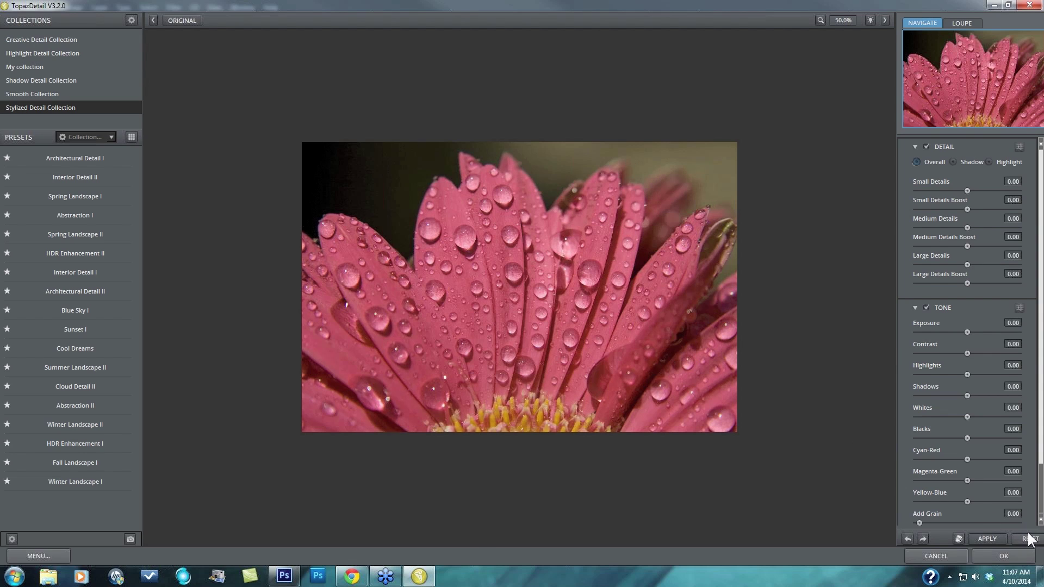
pyautogui.click(843, 21)
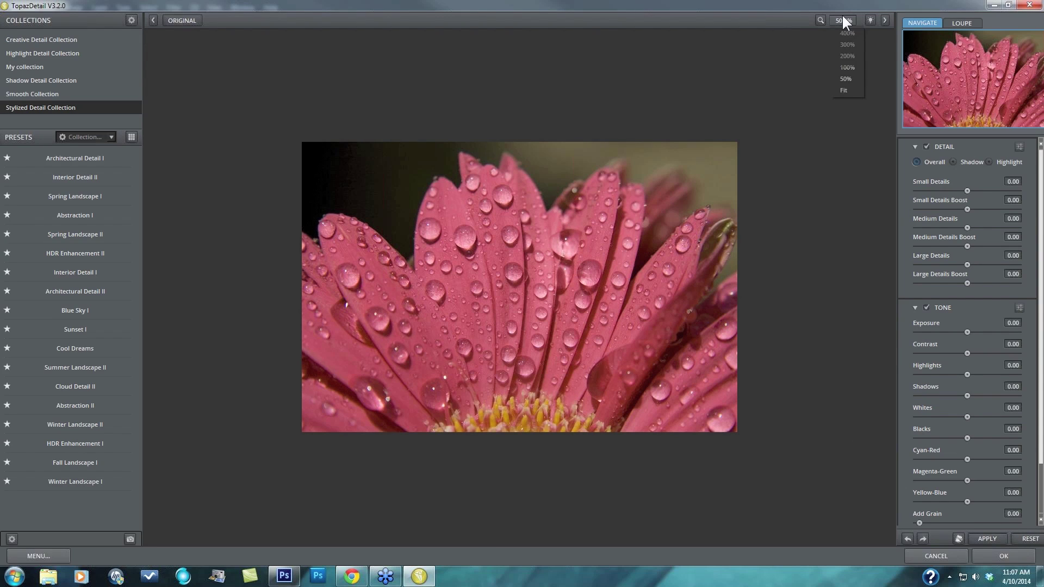
pyautogui.click(847, 67)
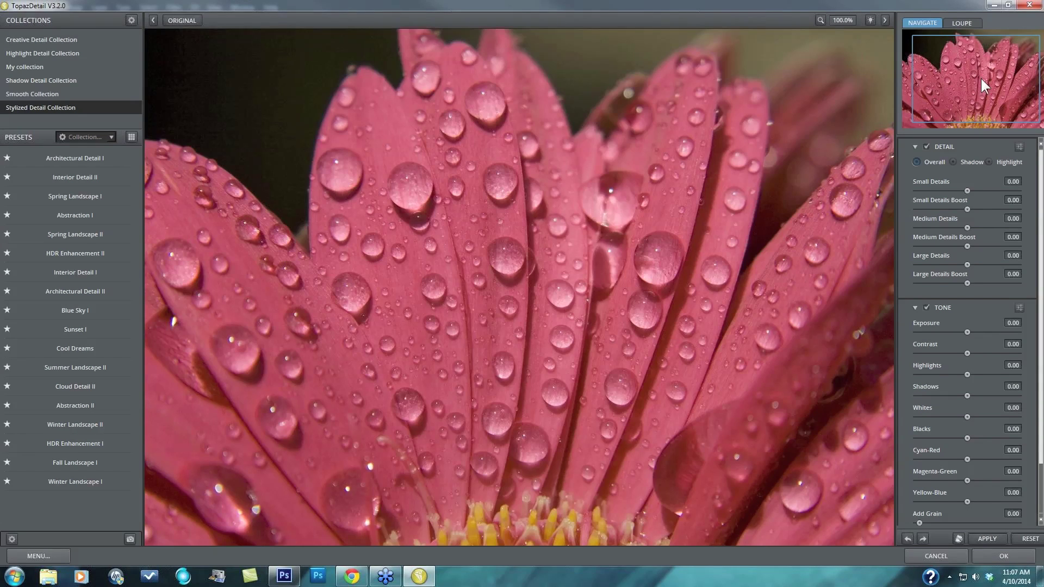
pyautogui.moveTo(982, 79); pyautogui.dragTo(974, 80)
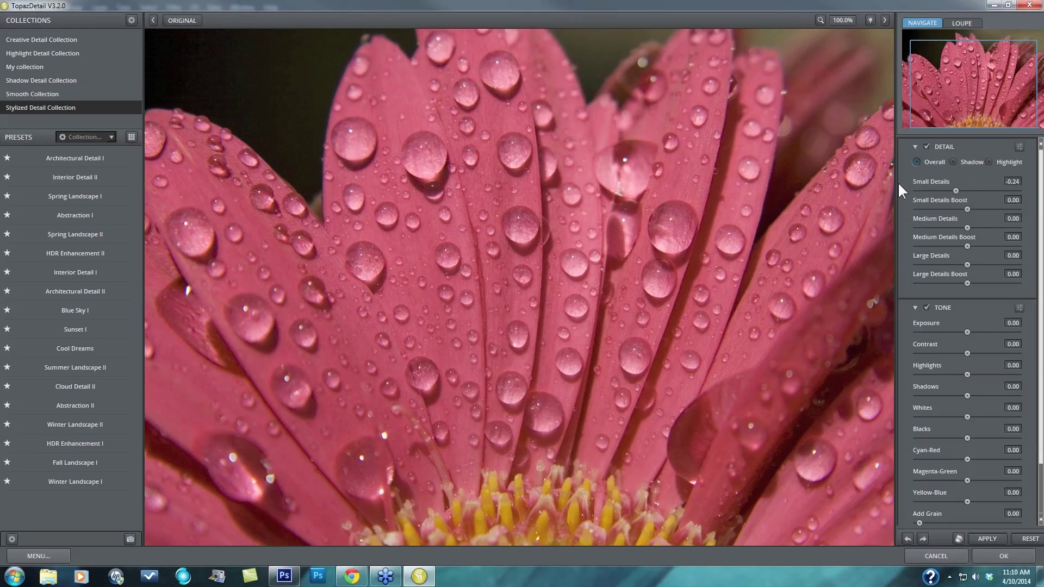
# Drag the Small, Medium and Large Details sliders all the way down to -1.00
pyautogui.moveTo(899, 185); pyautogui.dragTo(900, 187)
pyautogui.moveTo(963, 228); pyautogui.dragTo(920, 228)
pyautogui.moveTo(964, 265); pyautogui.dragTo(920, 265)
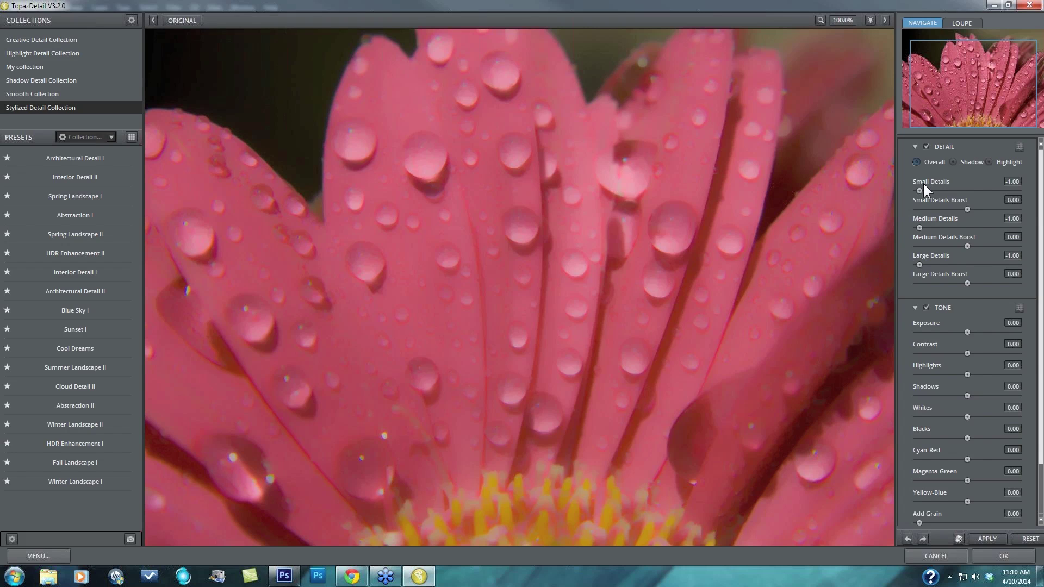
pyautogui.moveTo(919, 270)
pyautogui.moveTo(922, 227); pyautogui.dragTo(979, 244)
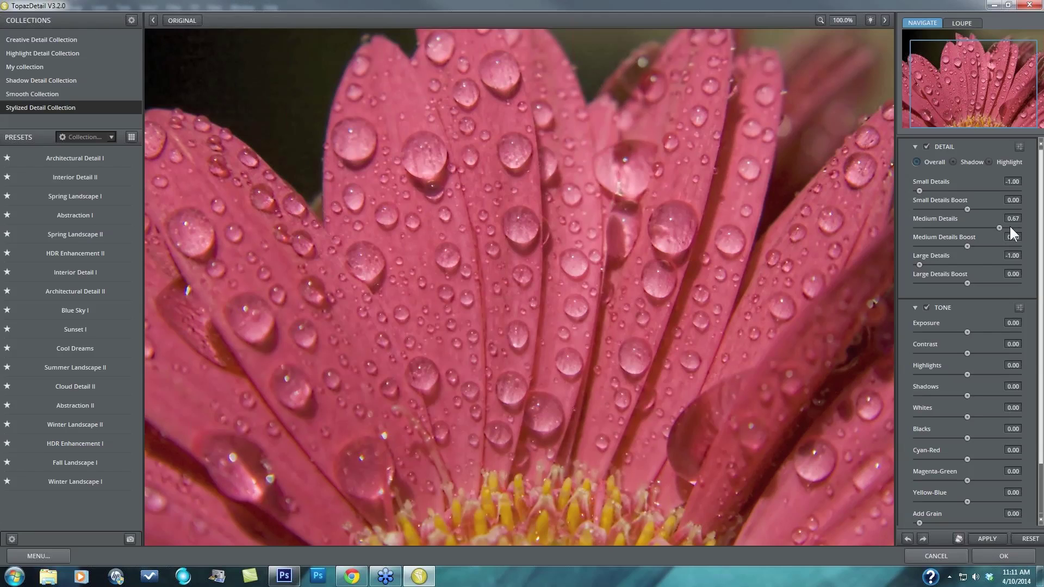
pyautogui.moveTo(994, 228); pyautogui.dragTo(922, 233)
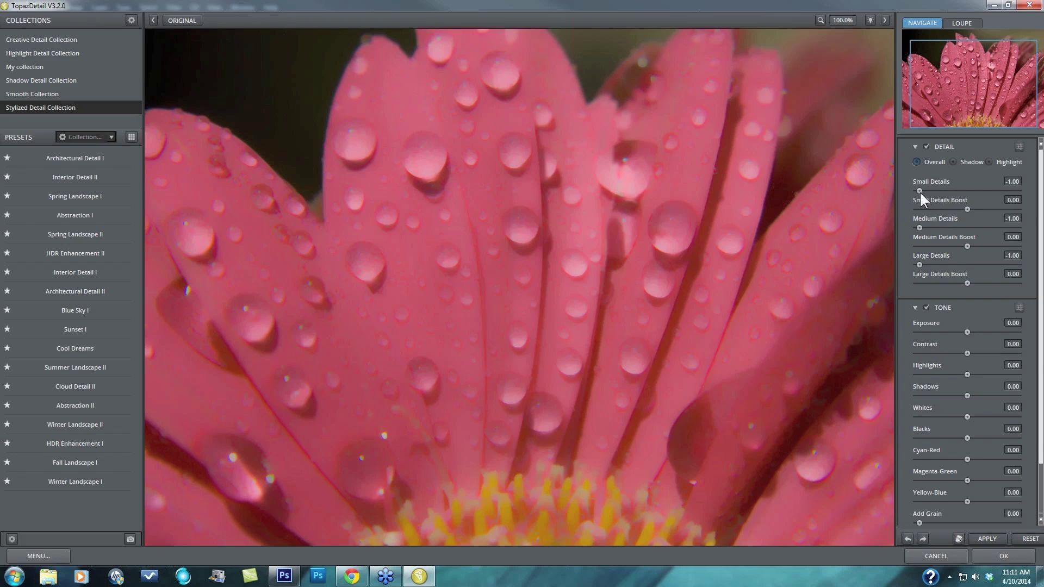
pyautogui.moveTo(919, 188); pyautogui.dragTo(1006, 201)
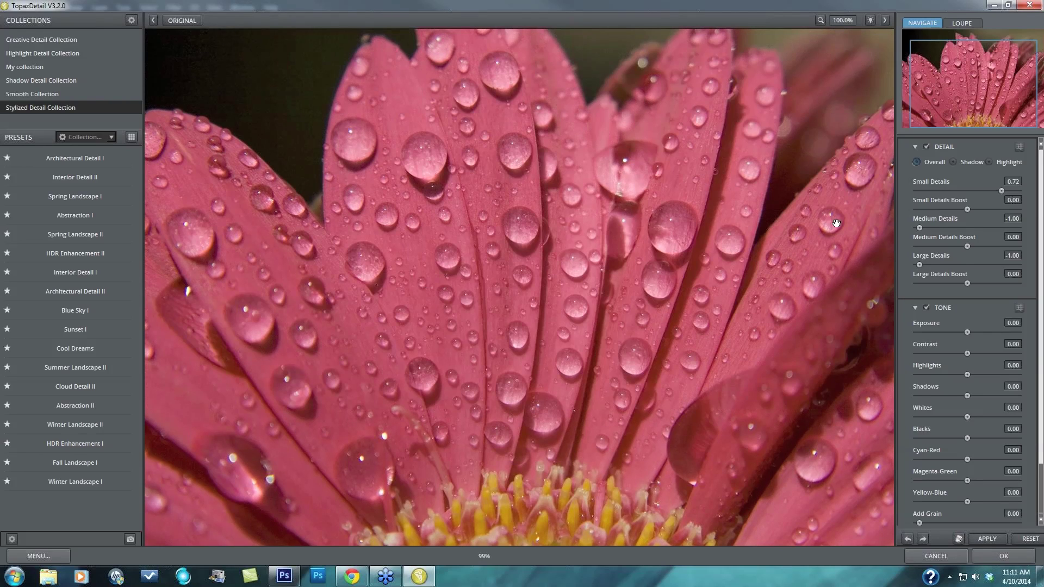
pyautogui.moveTo(1001, 191); pyautogui.dragTo(1000, 227)
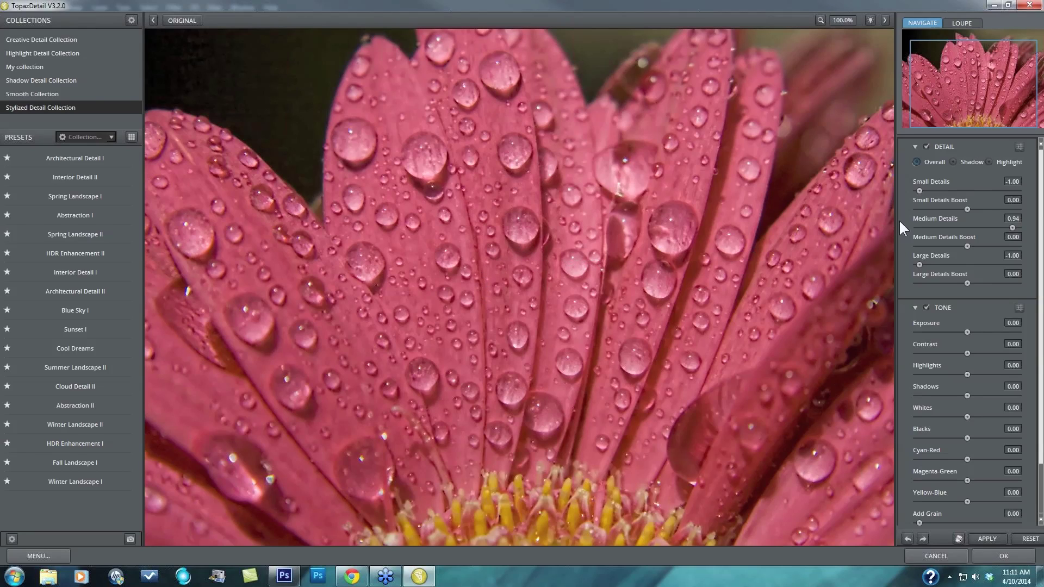
pyautogui.moveTo(1012, 229); pyautogui.dragTo(995, 262)
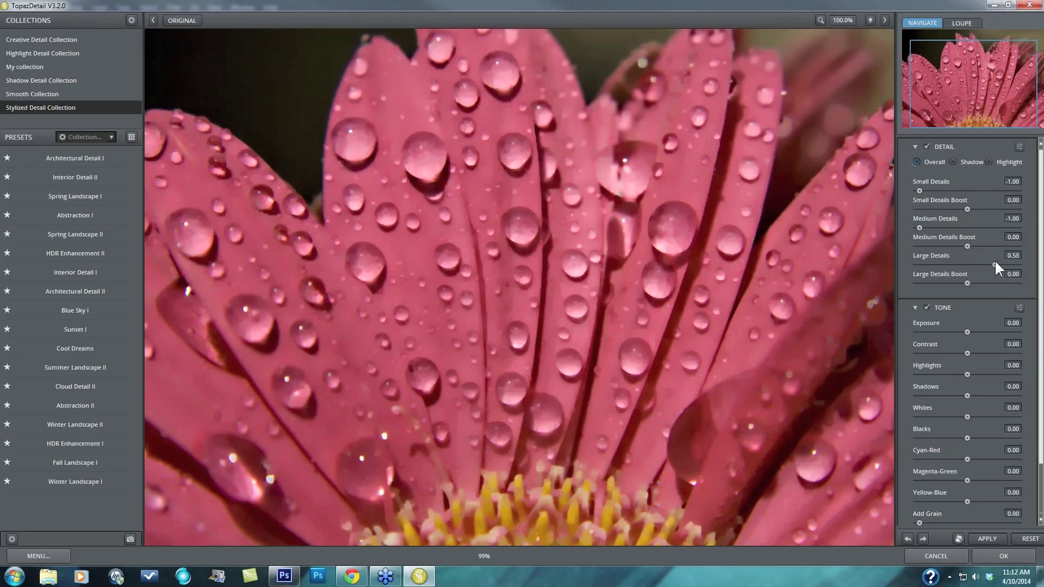
# Raise Large Details to 0.74, then ease it back down to 0.56
pyautogui.moveTo(995, 265); pyautogui.dragTo(1003, 265)
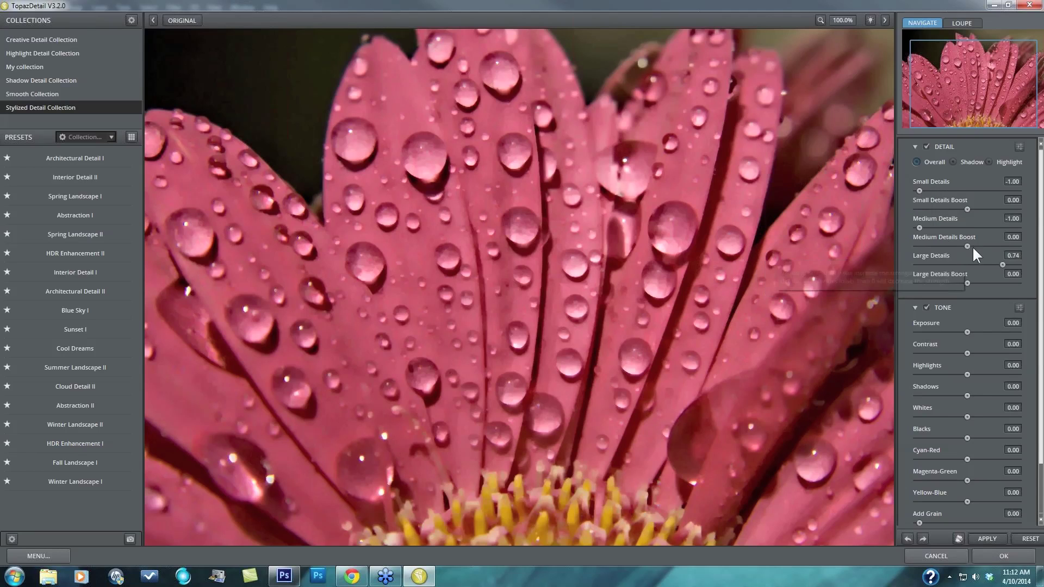
pyautogui.moveTo(1002, 265); pyautogui.dragTo(902, 255)
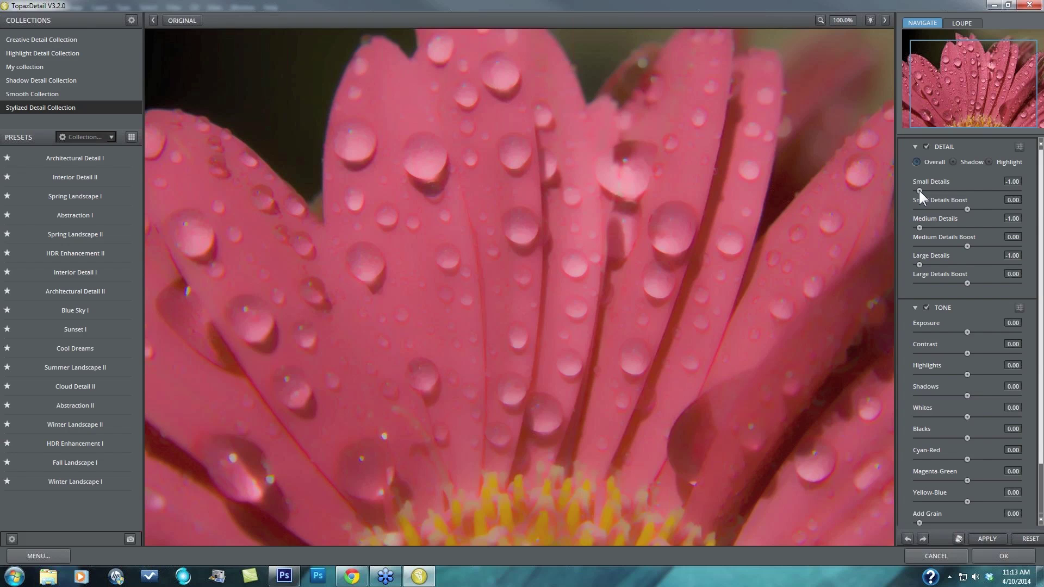
# Frame the petal tips, set Small Details to 0.61, and compare against the original photo
pyautogui.moveTo(982, 118); pyautogui.dragTo(965, 102)
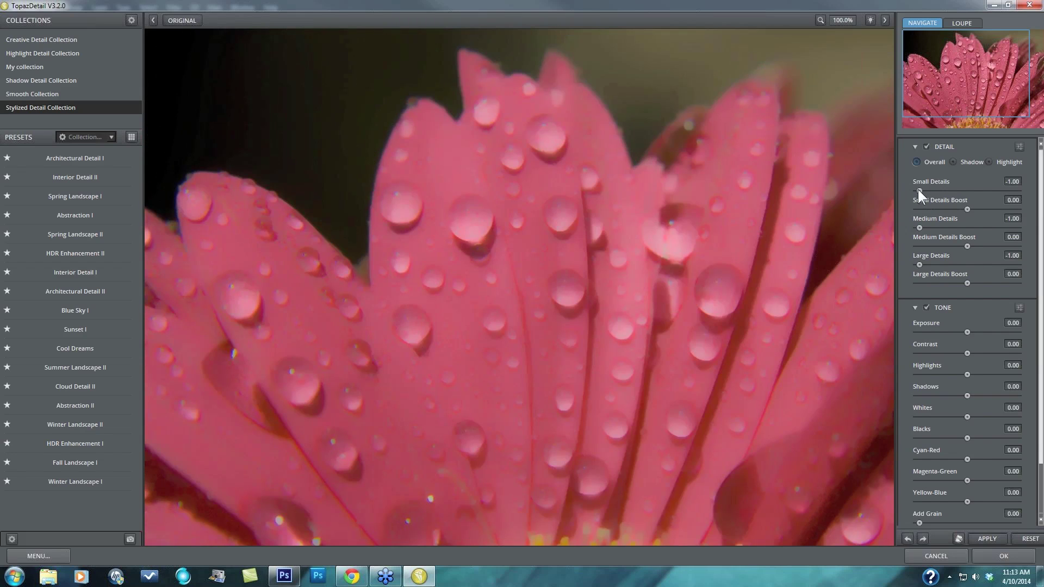
pyautogui.moveTo(919, 191); pyautogui.dragTo(994, 194)
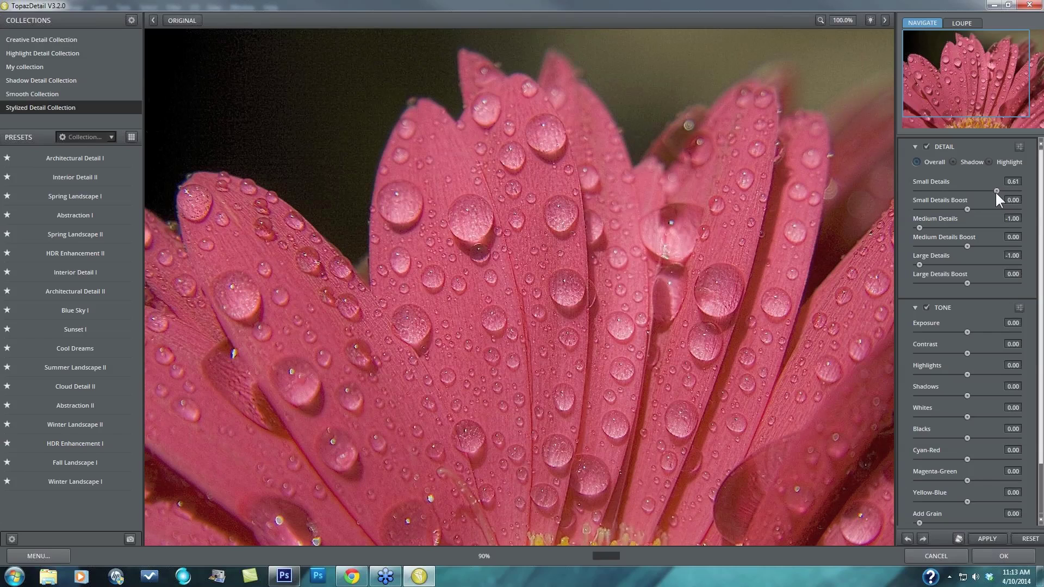
pyautogui.moveTo(996, 191); pyautogui.dragTo(996, 191)
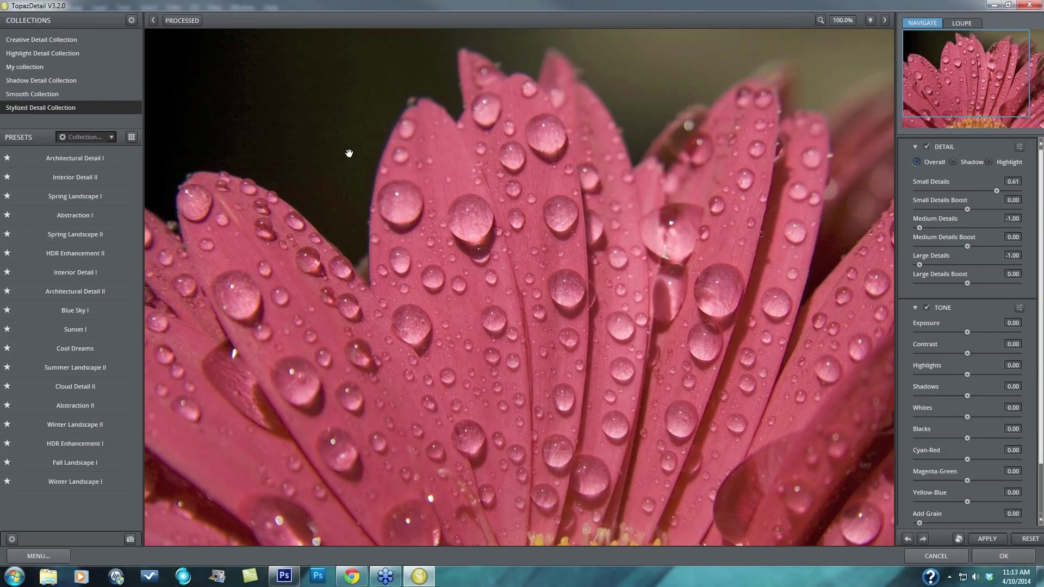
pyautogui.click(283, 119)
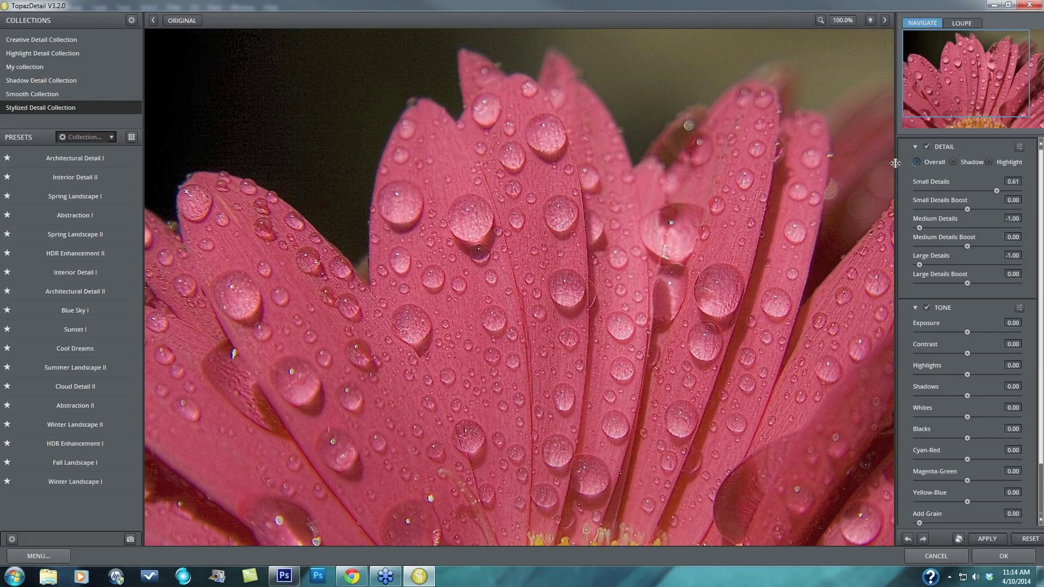
# Try various Small Details Boost values, ending with Small Details at 1.00 and boost at -0.62
pyautogui.click(966, 210)
pyautogui.moveTo(997, 212); pyautogui.dragTo(1026, 213)
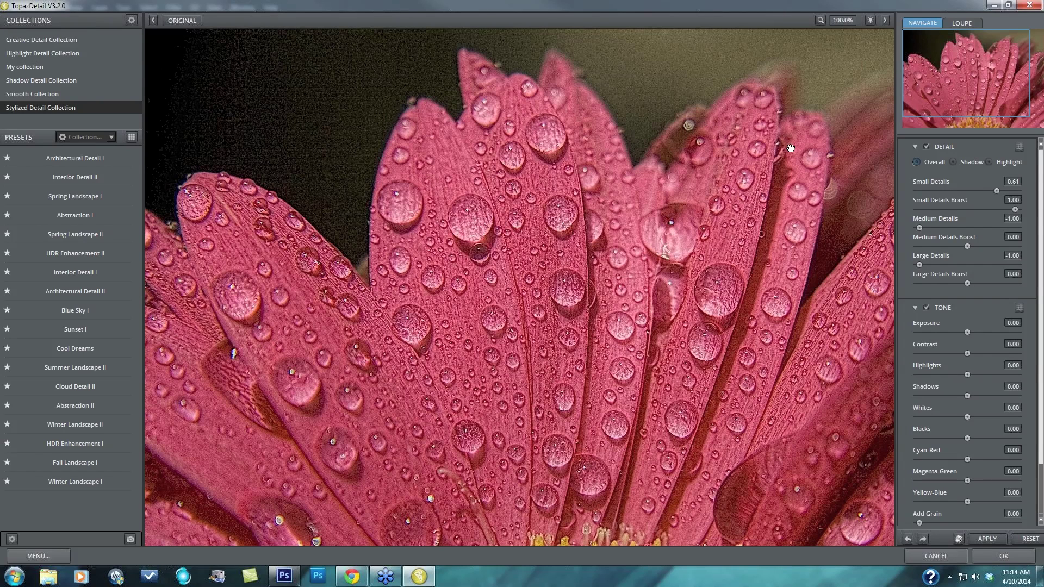
pyautogui.moveTo(1014, 209); pyautogui.dragTo(937, 210)
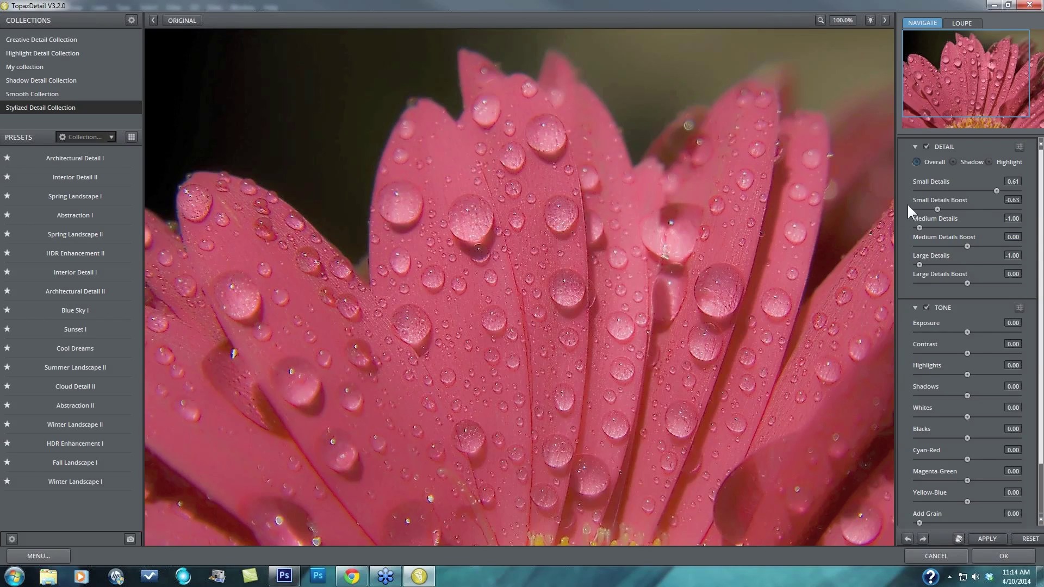
pyautogui.moveTo(938, 208)
pyautogui.mouseDown()
pyautogui.moveTo(928, 210)
pyautogui.moveTo(941, 211)
pyautogui.mouseUp()
pyautogui.moveTo(998, 189); pyautogui.dragTo(986, 209)
pyautogui.click(1014, 190)
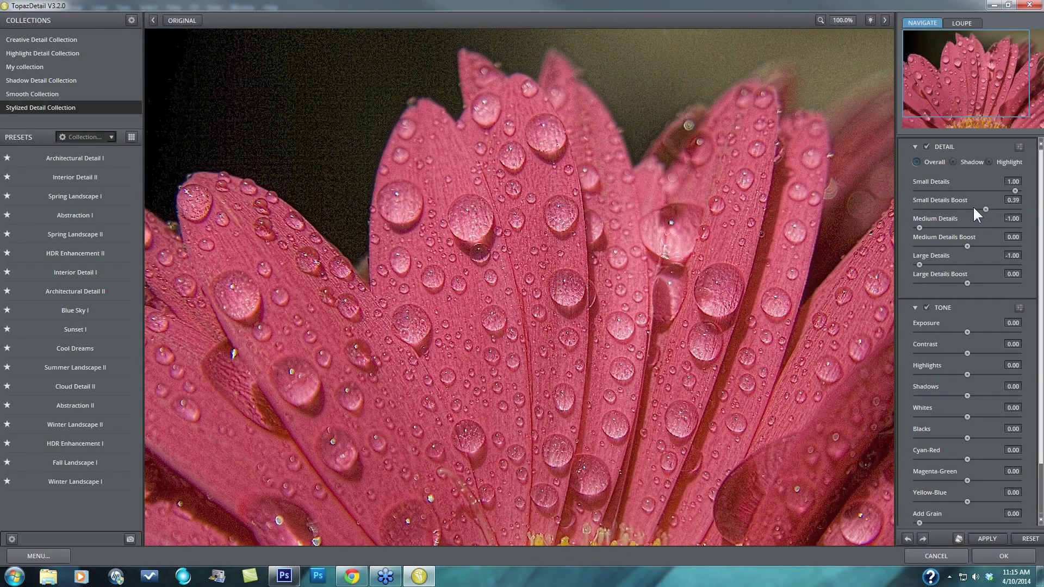
pyautogui.click(974, 209)
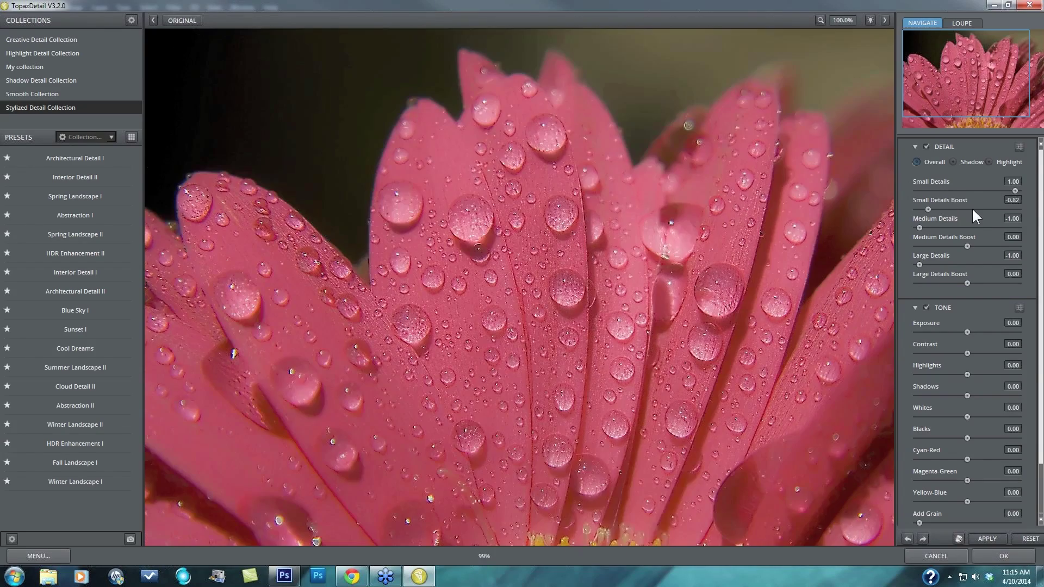
pyautogui.click(936, 212)
# Return Small Details to -1.00, then set Medium Details to 0.70 and Medium Details Boost to -0.28
pyautogui.moveTo(1007, 191); pyautogui.dragTo(936, 188)
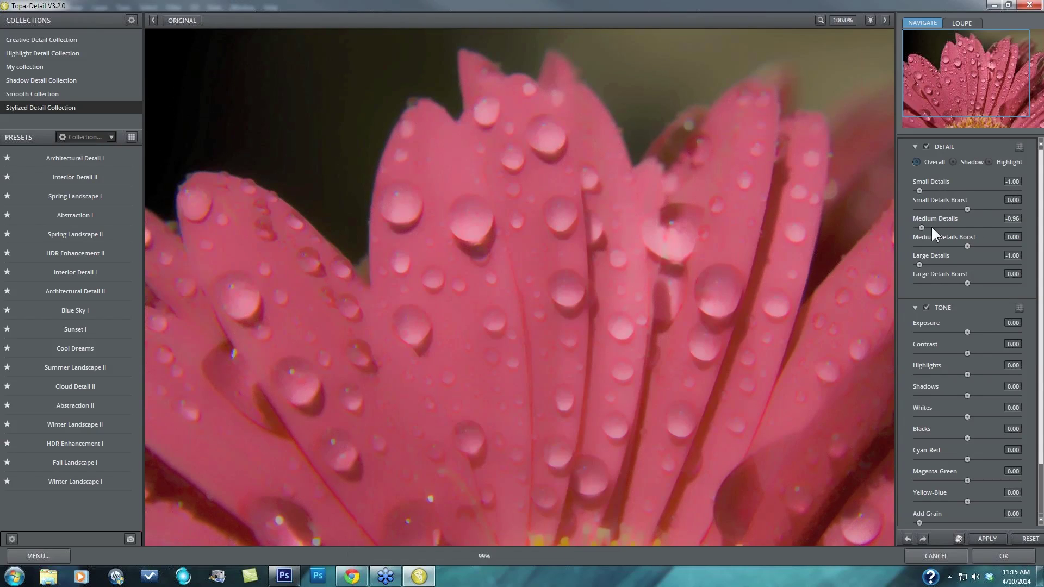
pyautogui.moveTo(941, 226); pyautogui.dragTo(1010, 226)
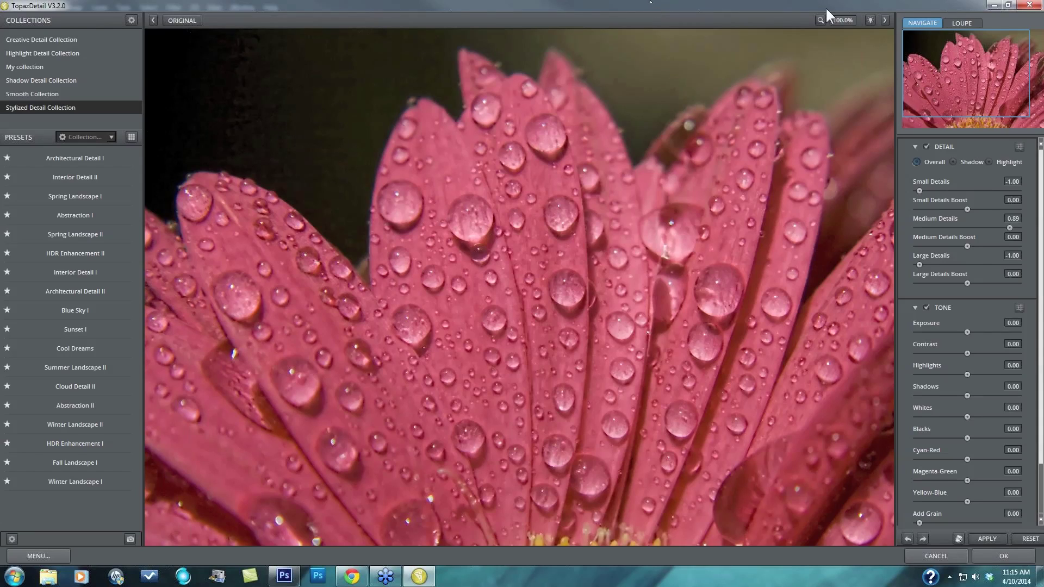
pyautogui.moveTo(968, 246); pyautogui.dragTo(965, 247)
pyautogui.moveTo(964, 246); pyautogui.dragTo(962, 246)
pyautogui.moveTo(1010, 226); pyautogui.dragTo(980, 228)
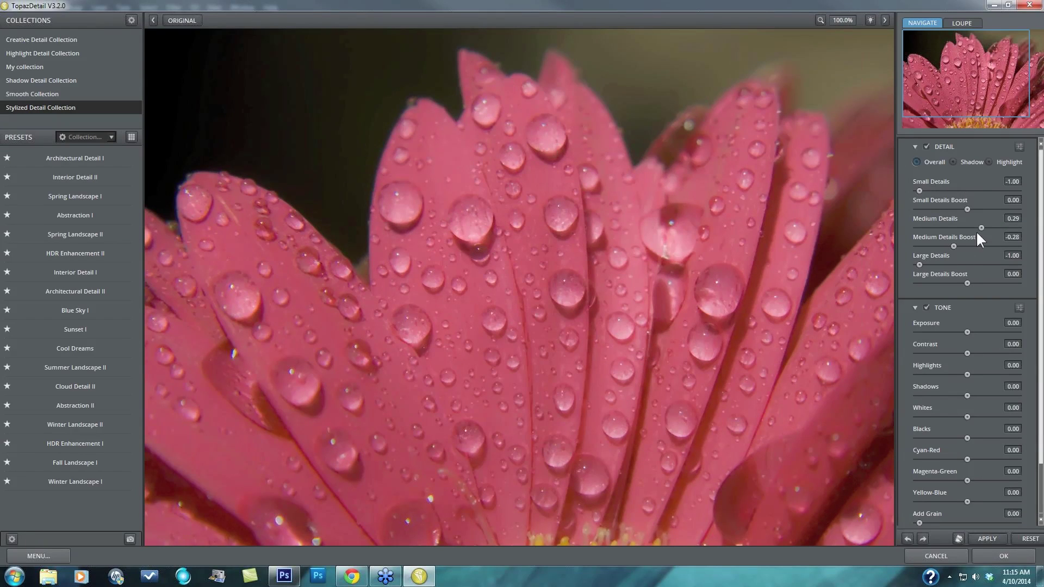
pyautogui.moveTo(959, 228); pyautogui.dragTo(1000, 228)
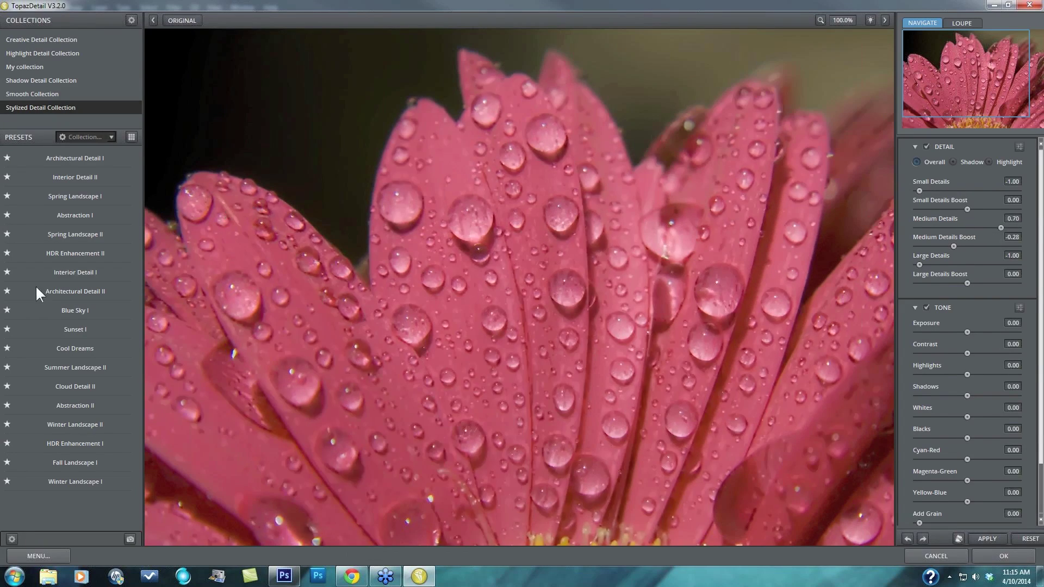
# Preview presets, then apply Overall Detail Medium I from the Creative Detail Collection
pyautogui.click(41, 212)
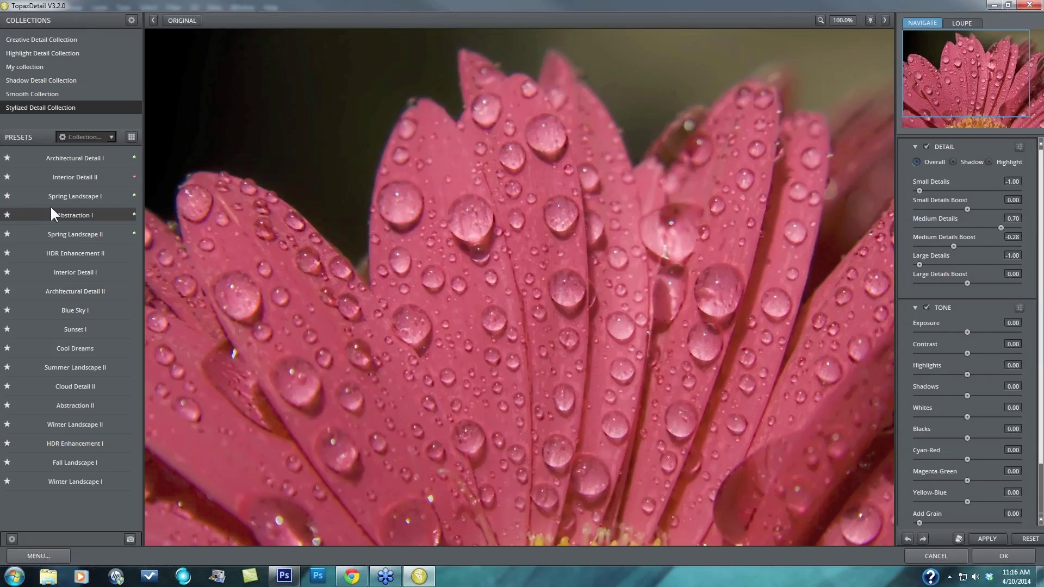
pyautogui.moveTo(129, 216)
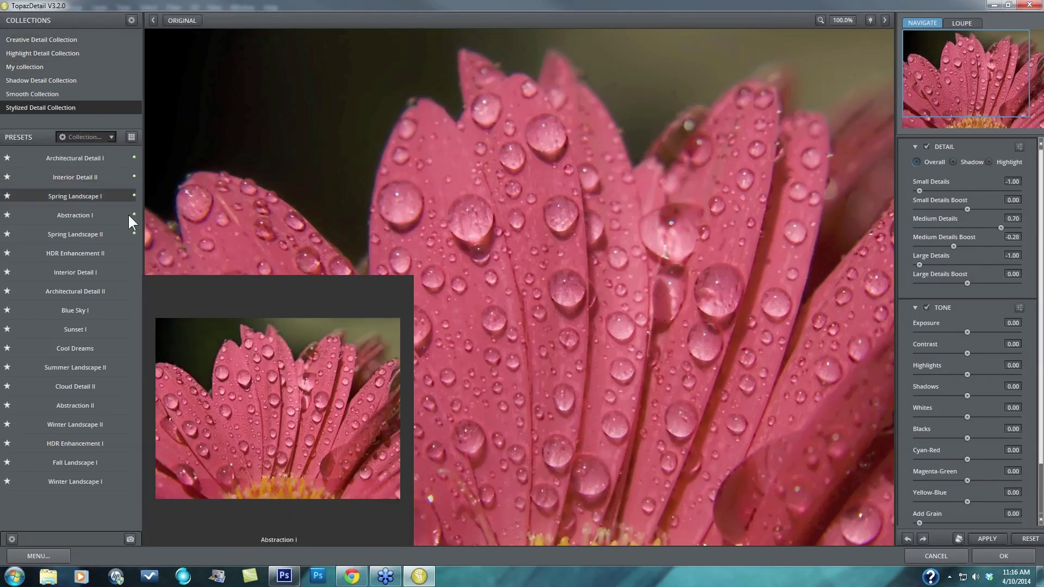
pyautogui.moveTo(111, 153)
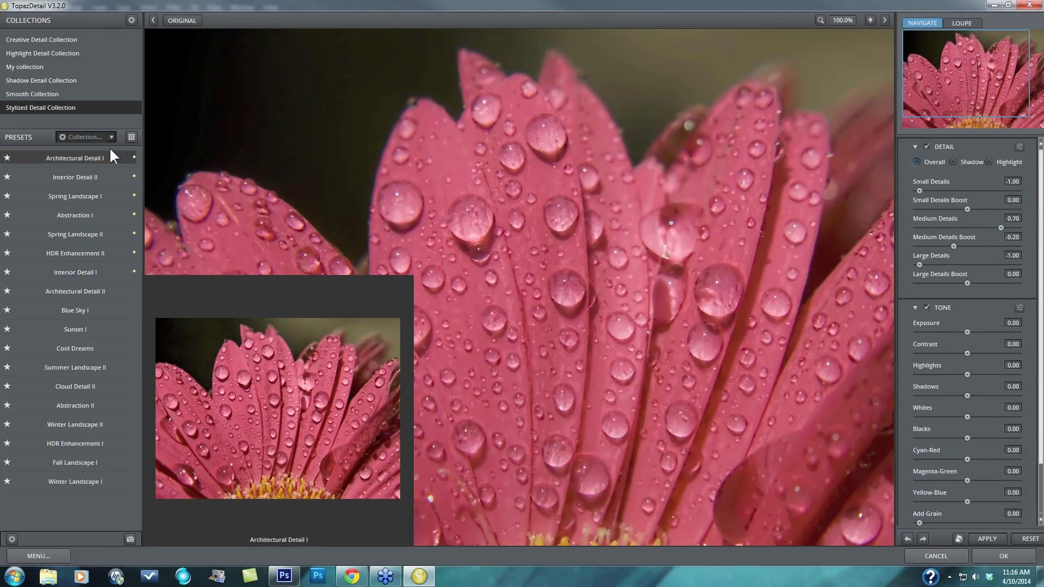
pyautogui.click(41, 38)
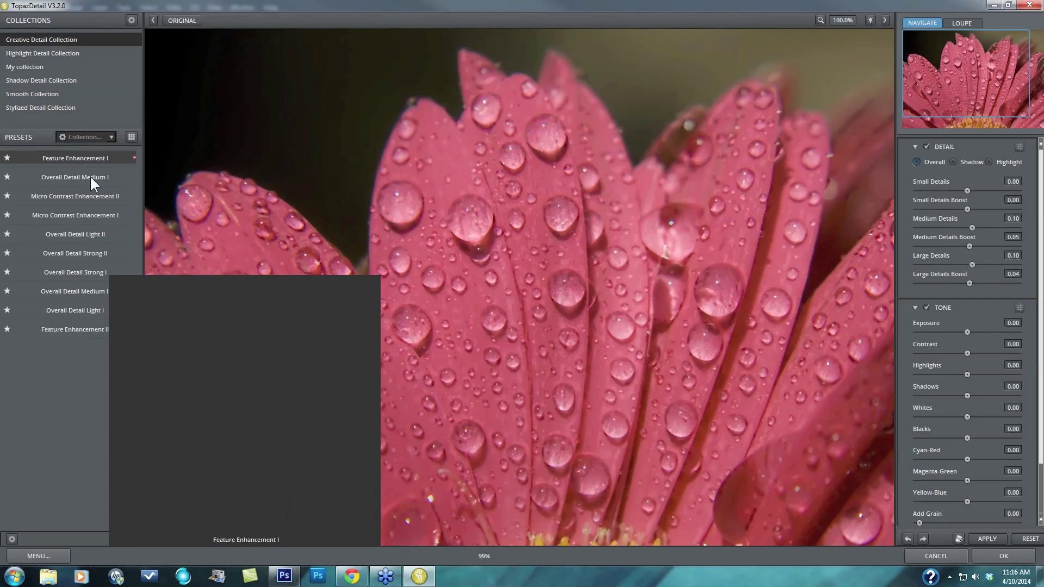
pyautogui.moveTo(79, 174)
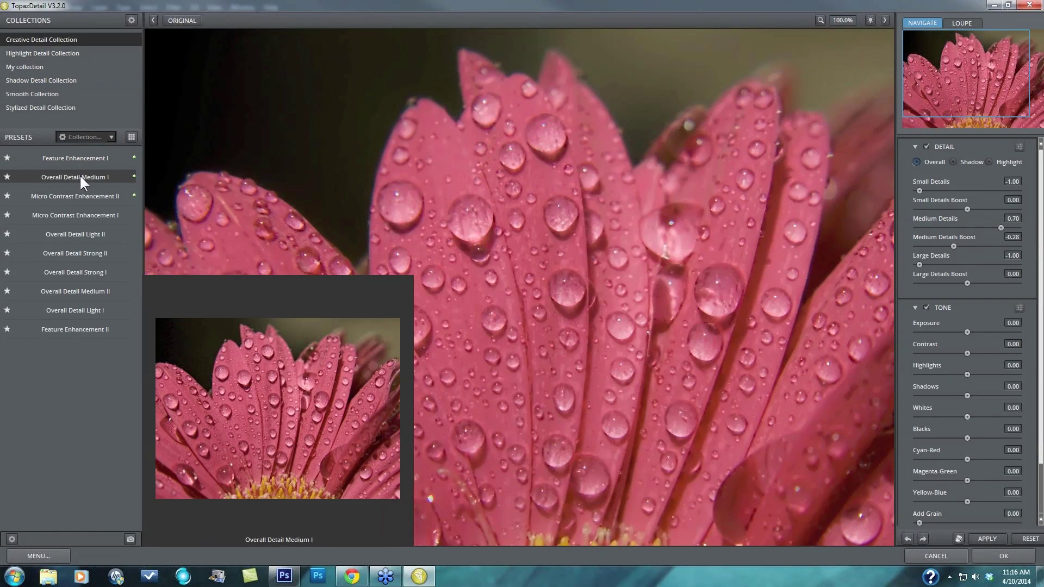
pyautogui.click(86, 174)
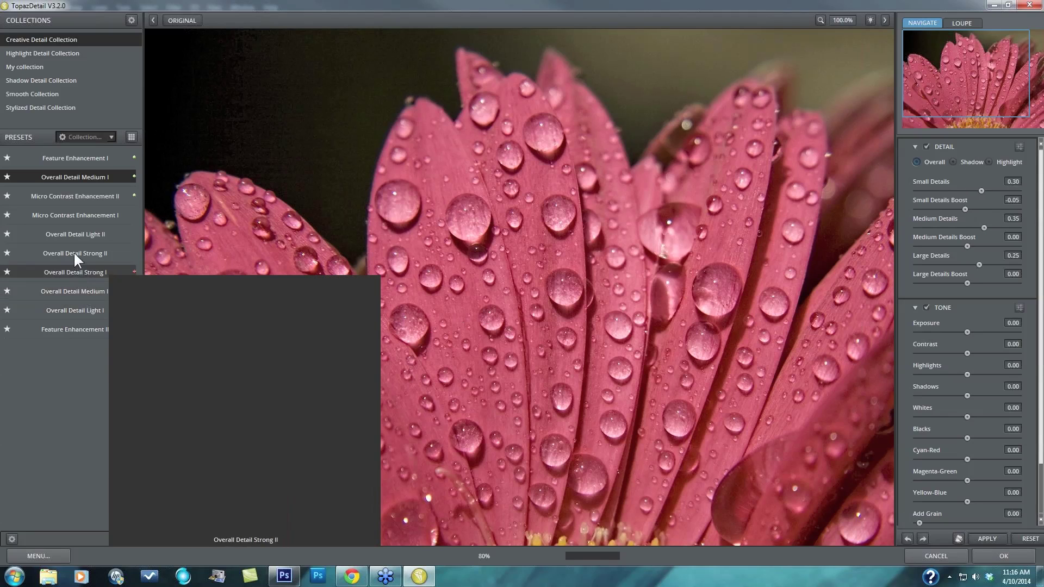
# Apply Overall Detail Strong II with Small Details Boost -0.33 and Medium -0.24, then compare against the original
pyautogui.click(75, 253)
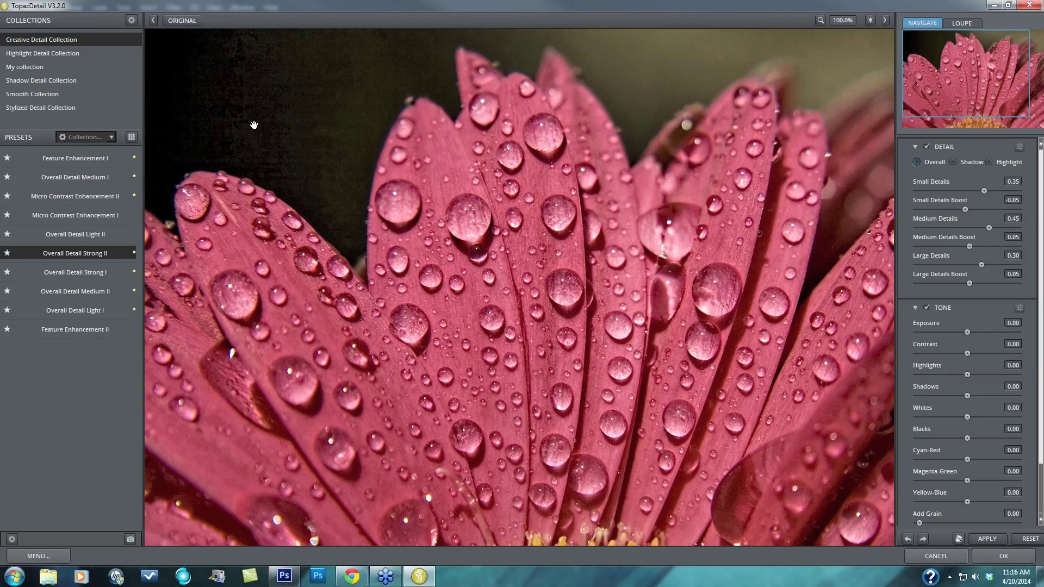
pyautogui.moveTo(967, 244); pyautogui.dragTo(963, 244)
pyautogui.moveTo(965, 208); pyautogui.dragTo(950, 209)
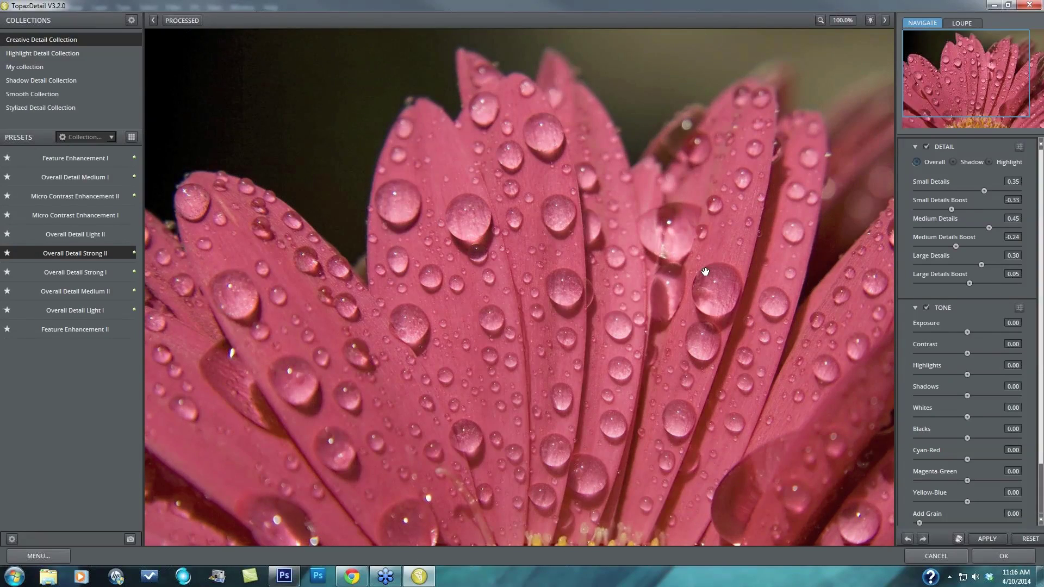
pyautogui.moveTo(705, 272); pyautogui.dragTo(702, 224)
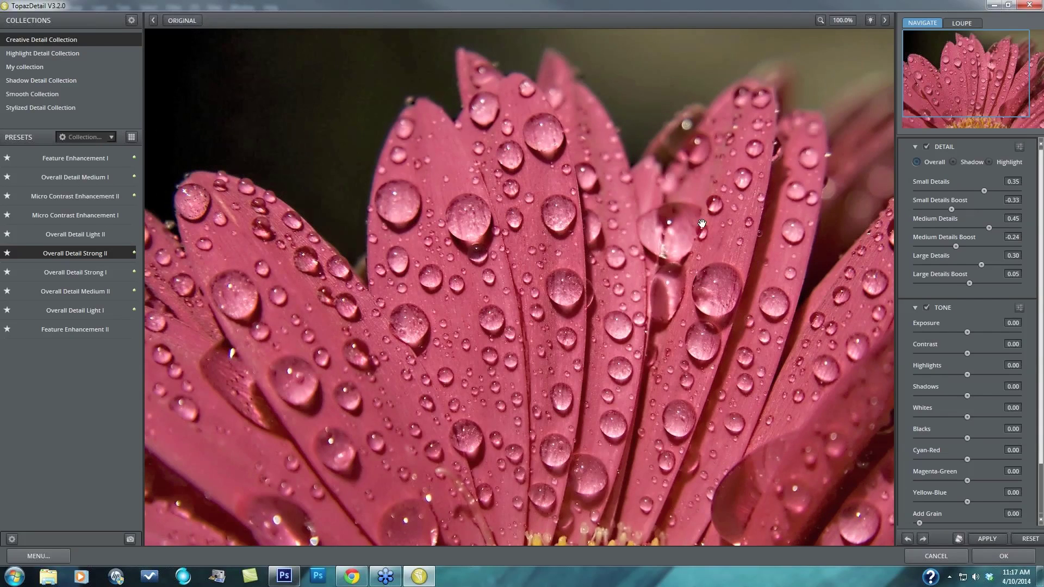